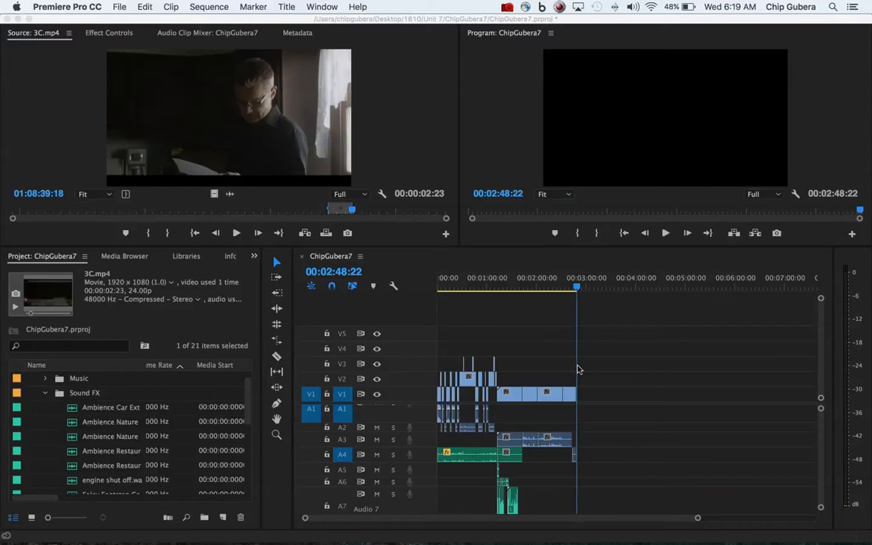
Step: Mark the sequence's Out point at 00:02:49:12, shortly after the end of the last clip
click(698, 520)
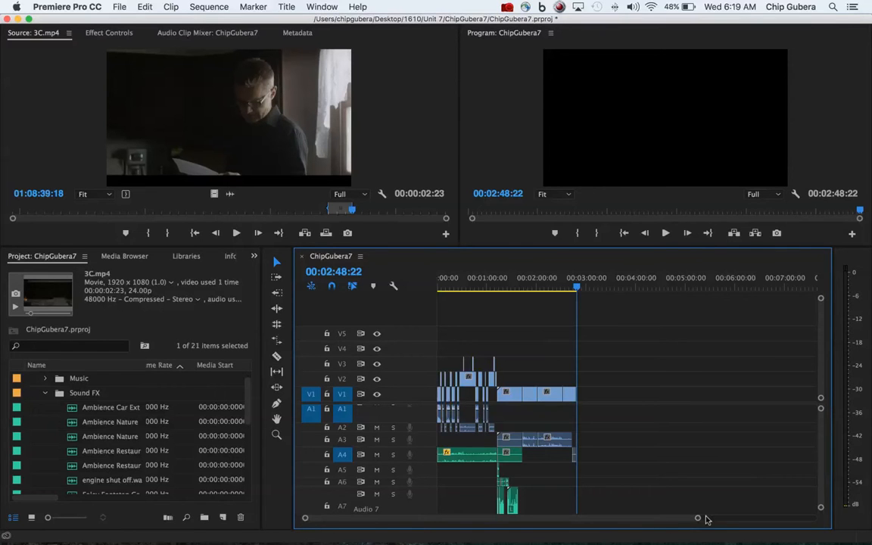
drag(697, 520, 528, 508)
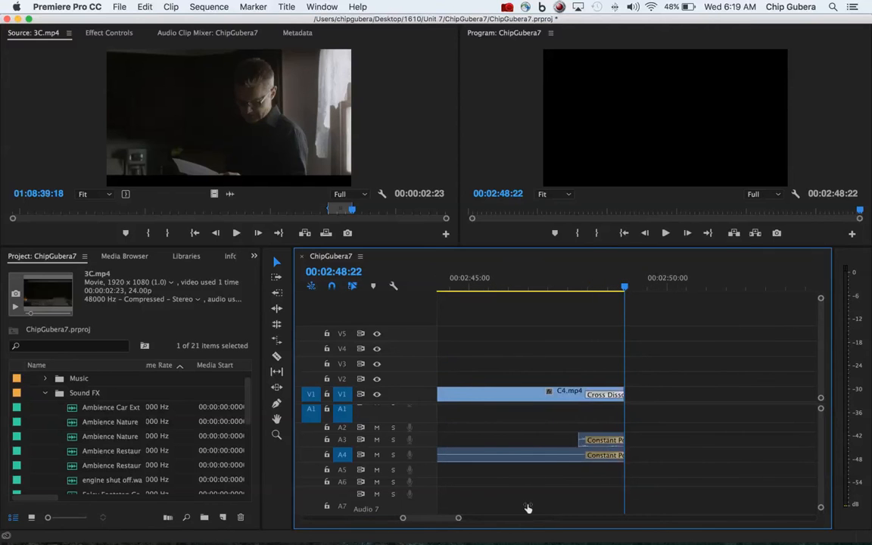
drag(623, 287, 650, 286)
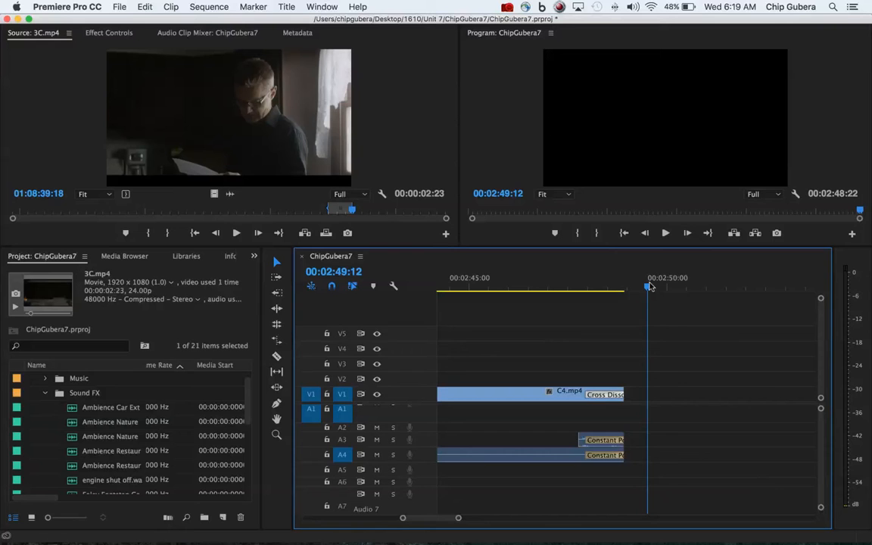
key(o)
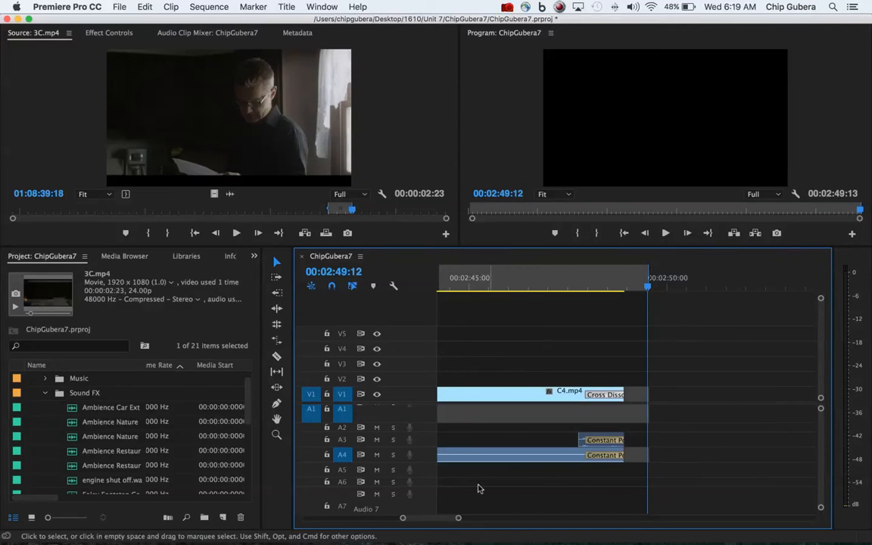
Step: Move the playhead to the start of the sequence and mark the In point at 00:00:00:00
drag(401, 520, 205, 518)
drag(456, 281, 410, 280)
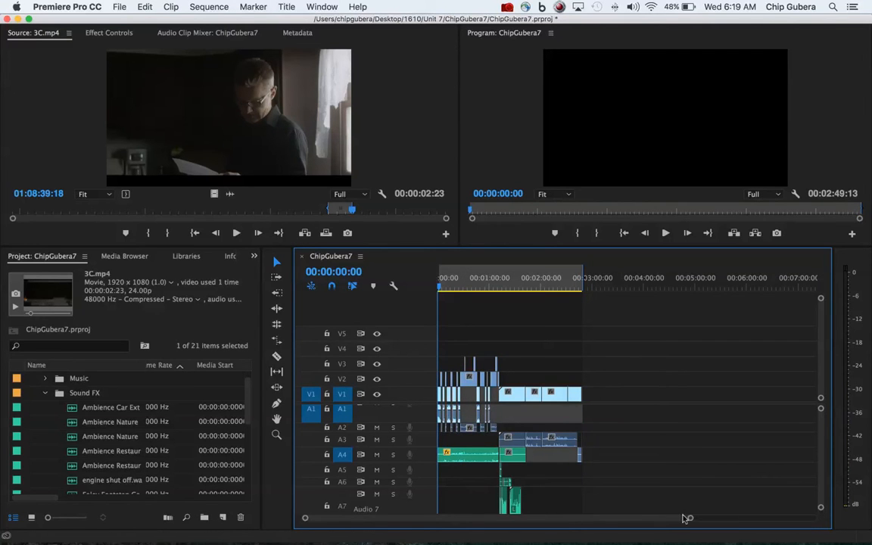
drag(690, 518, 524, 513)
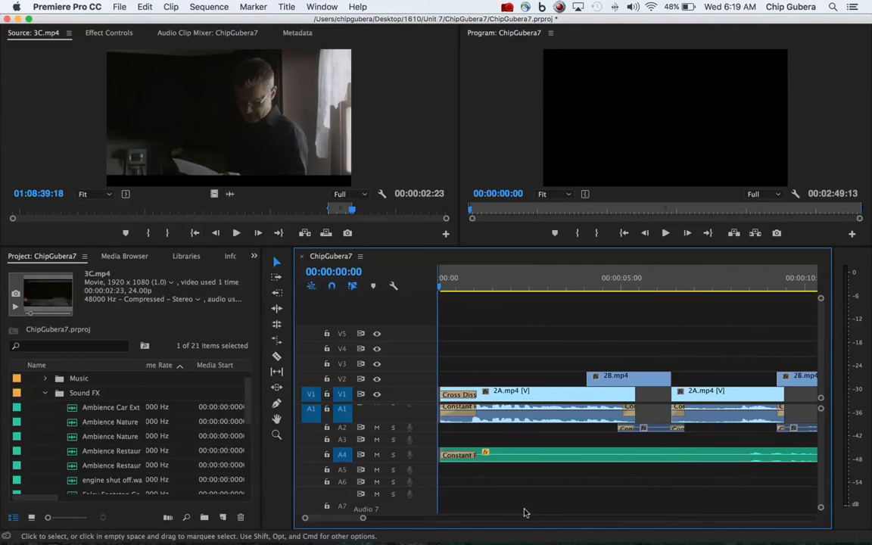
drag(362, 519, 612, 507)
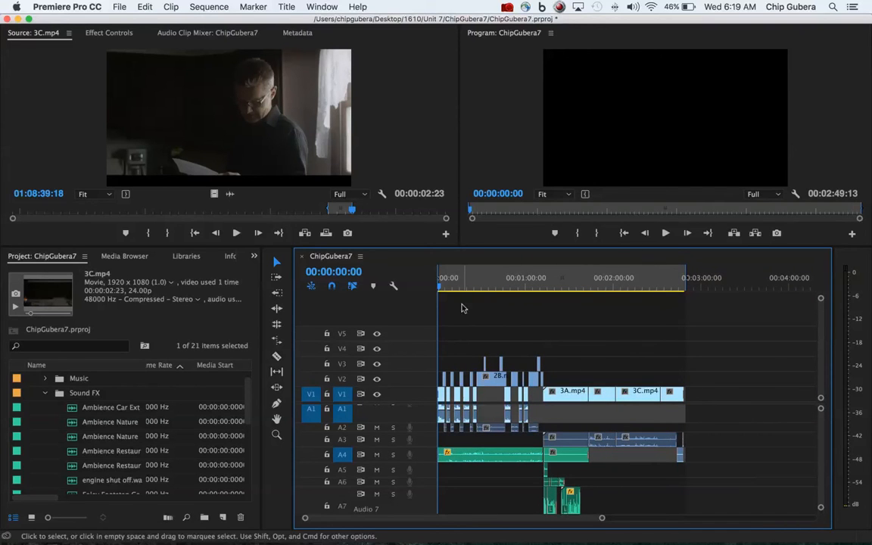
Step: Open the media export settings for the marked sequence range and choose H.264 as the format
click(119, 8)
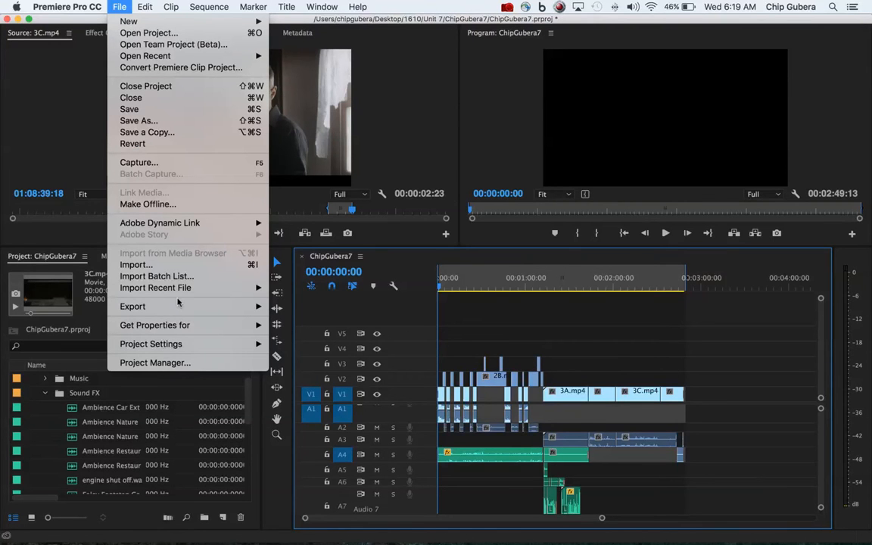
mouse_move(179, 306)
click(288, 308)
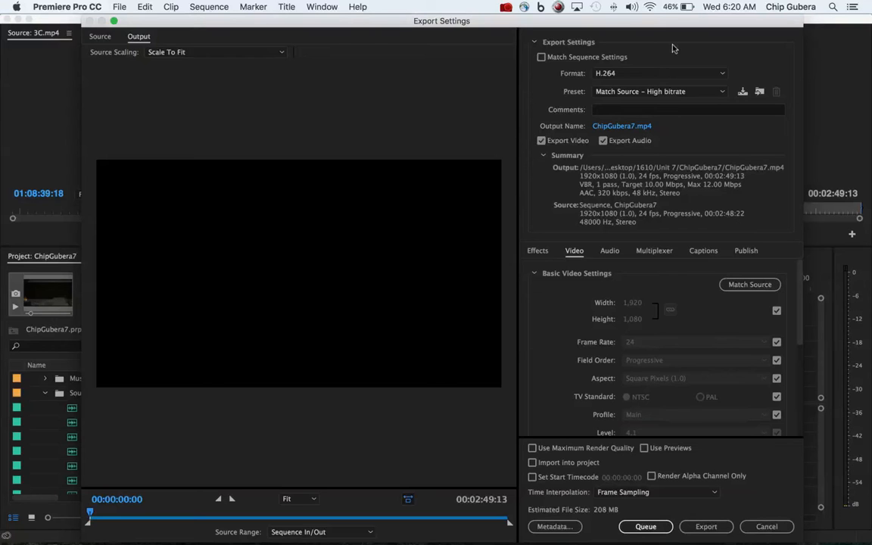
click(723, 76)
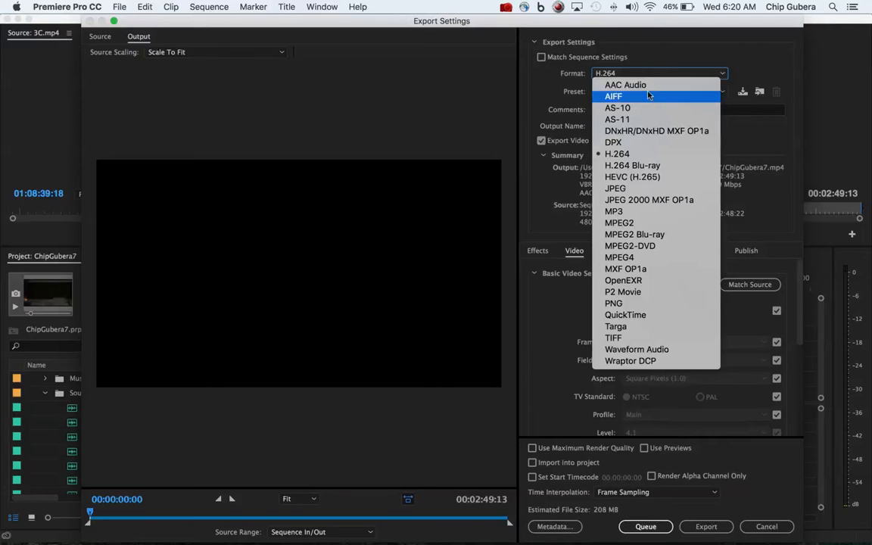
click(638, 155)
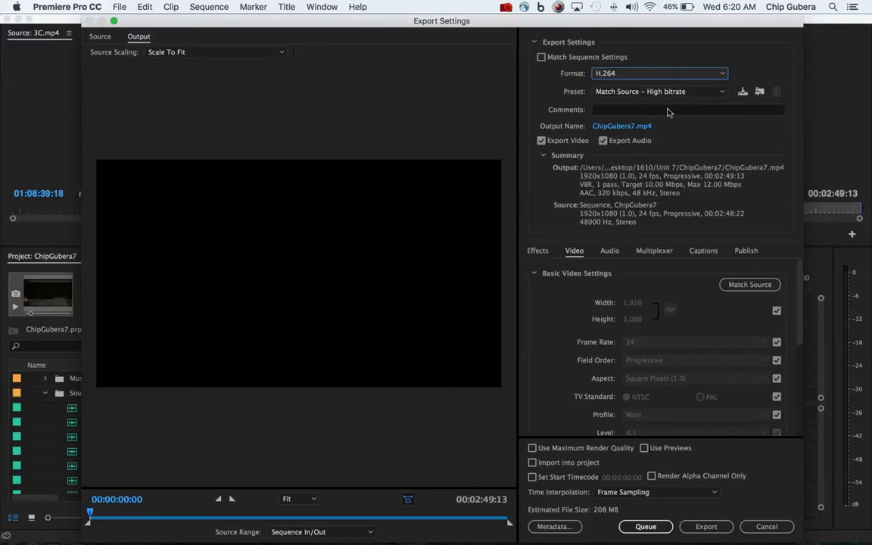
Step: Browse the export presets and select Match Source - High bitrate
click(723, 91)
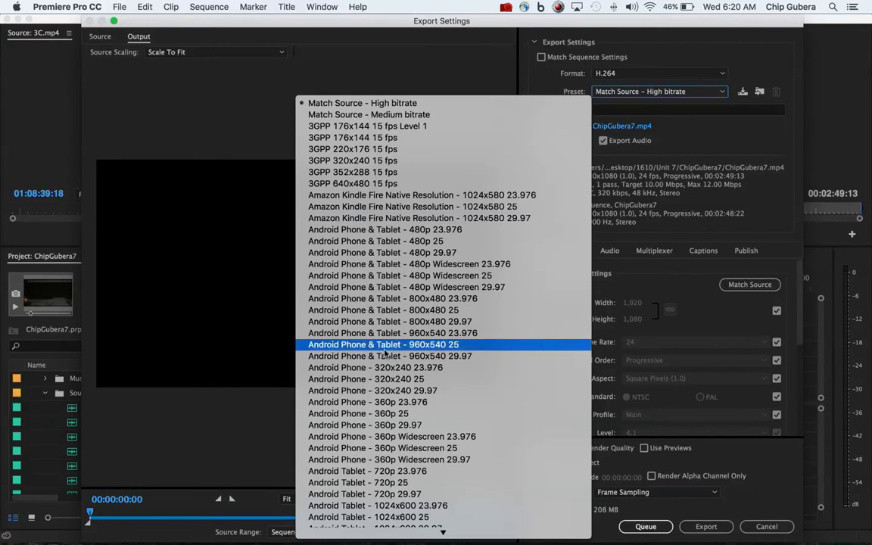
scroll(364, 383, down, 15)
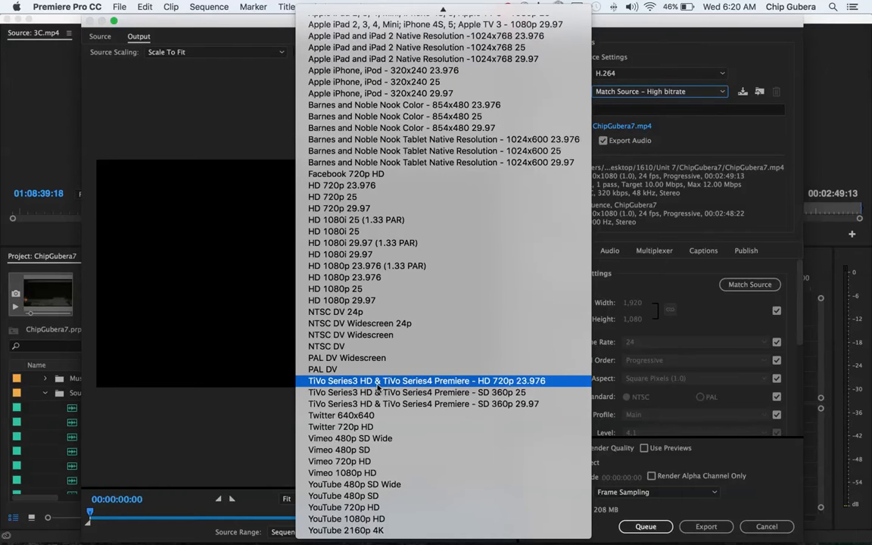
scroll(379, 388, up, 15)
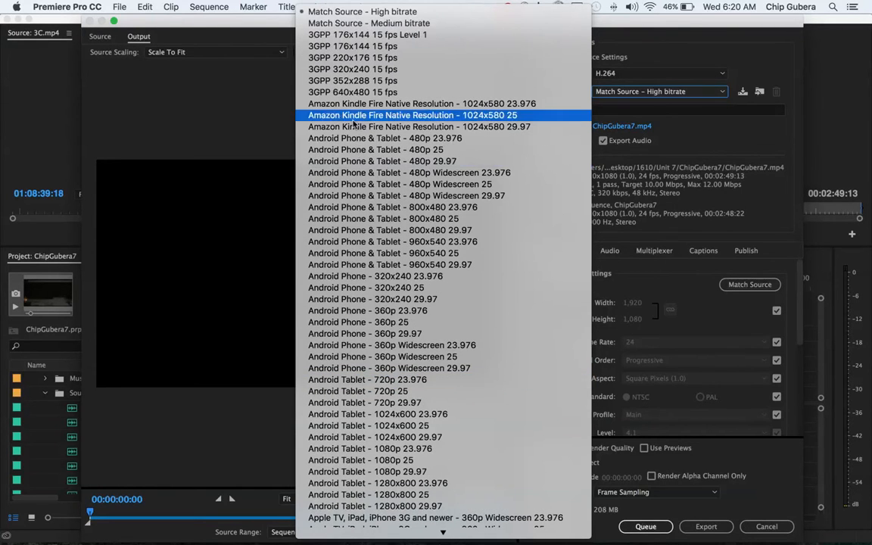
click(339, 12)
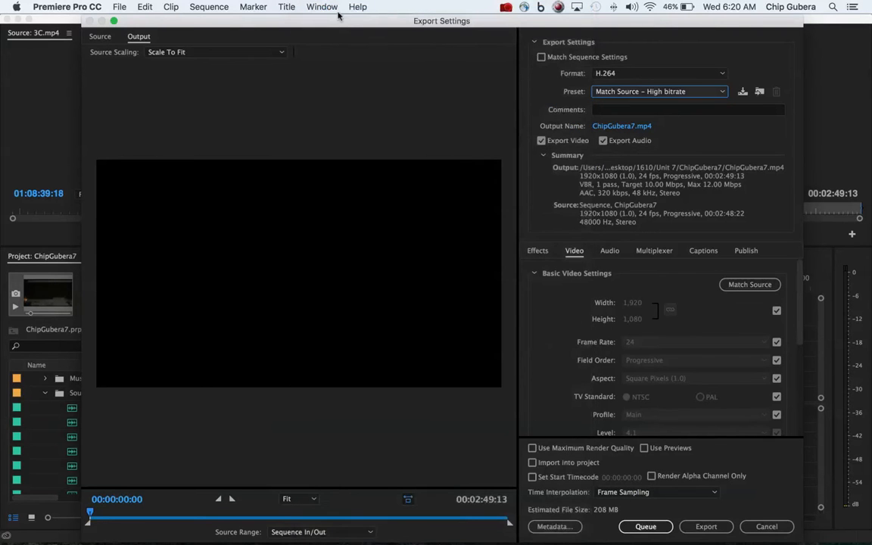
Step: Set the MP4 output file to save in the project's own folder inside Unit 7 of the 1610 folder on the Desktop
click(627, 128)
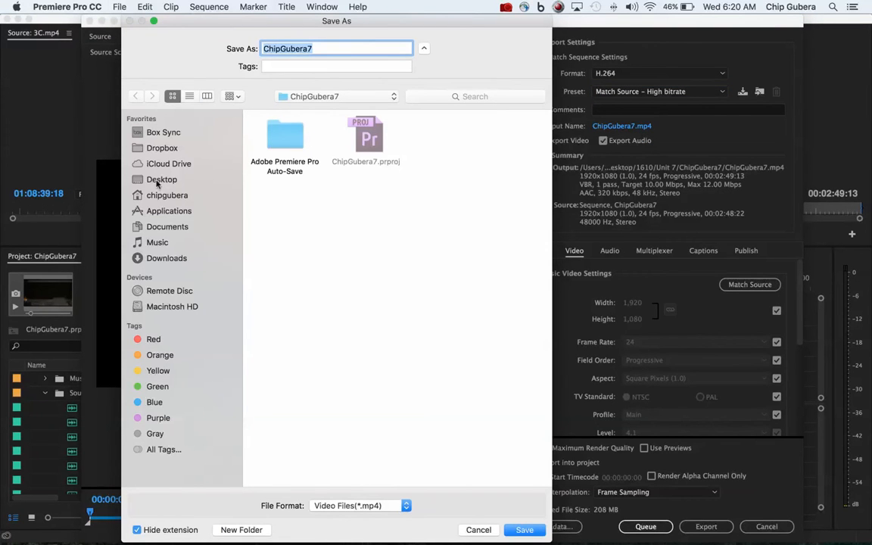
click(158, 180)
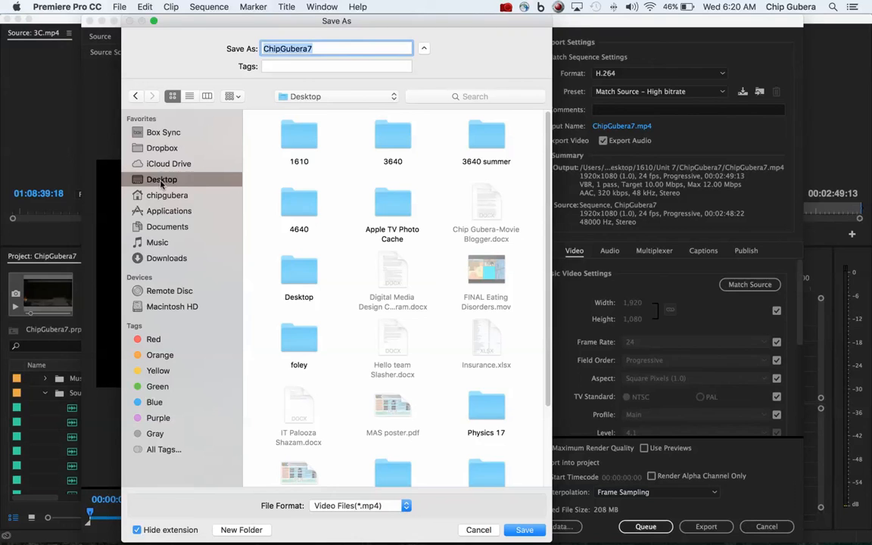
double_click(315, 150)
click(398, 353)
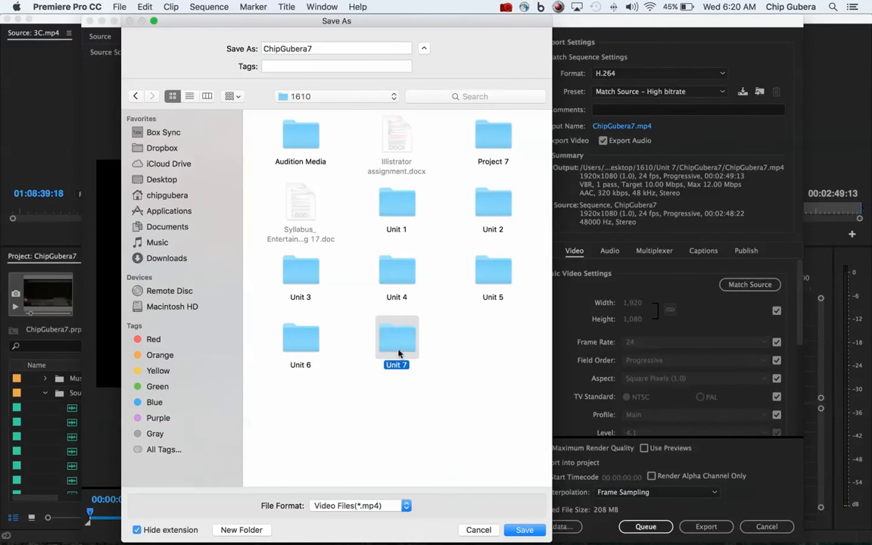
double_click(398, 353)
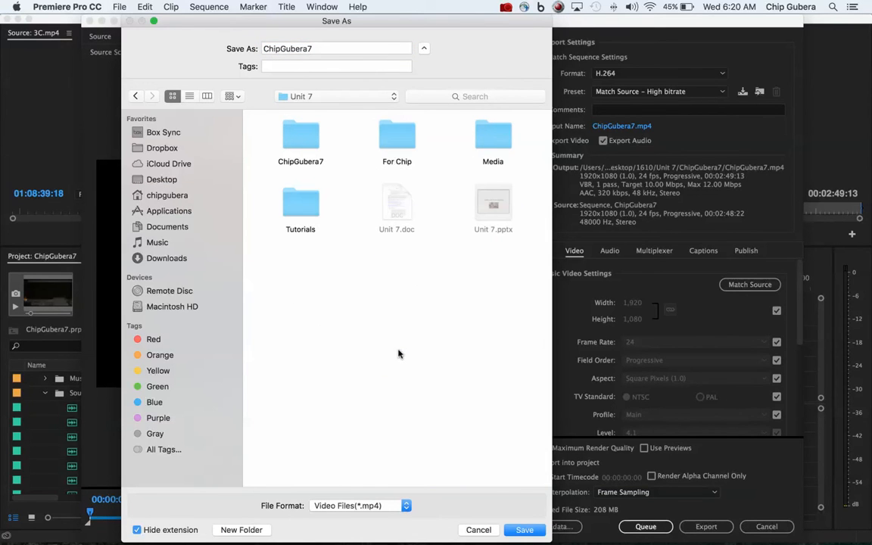
double_click(292, 140)
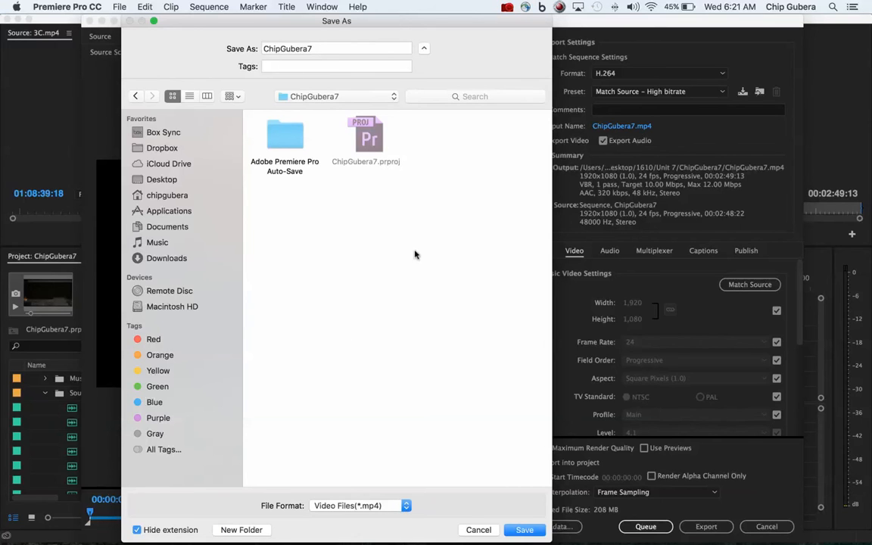
click(526, 531)
click(523, 529)
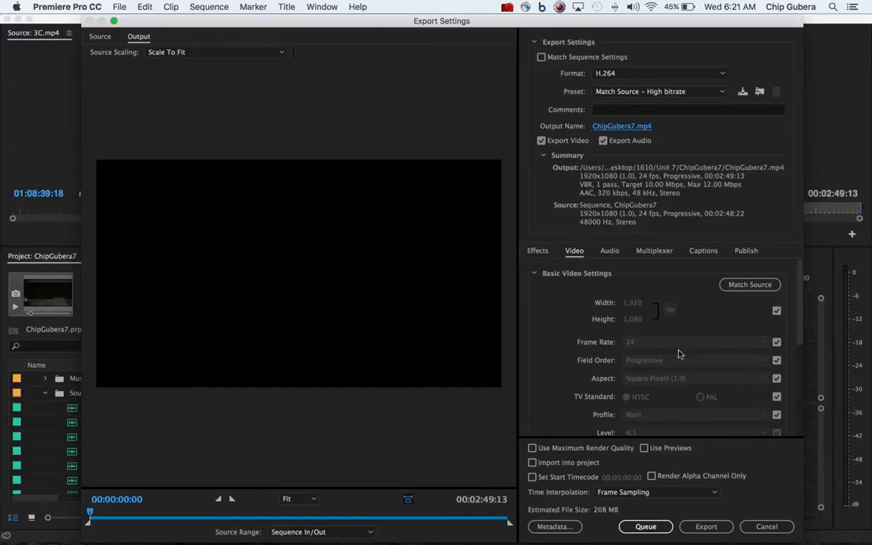
Step: Examine the video export settings, including frame size, frame rate, field order and bitrate
scroll(679, 354, down, 10)
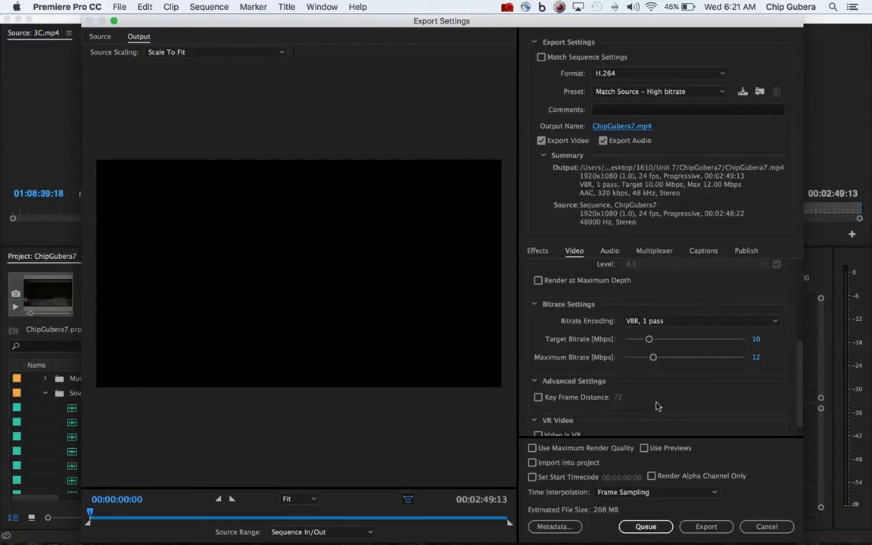
scroll(680, 366, down, 1)
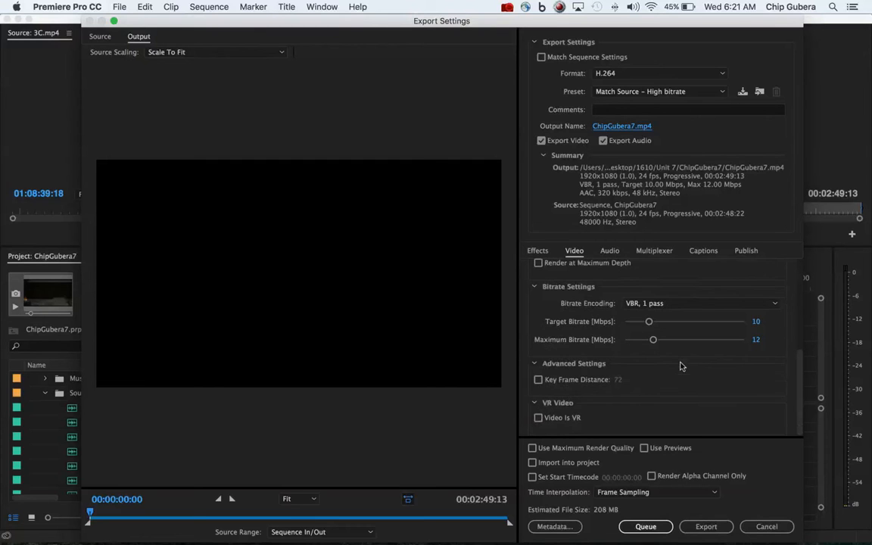
scroll(680, 366, up, 5)
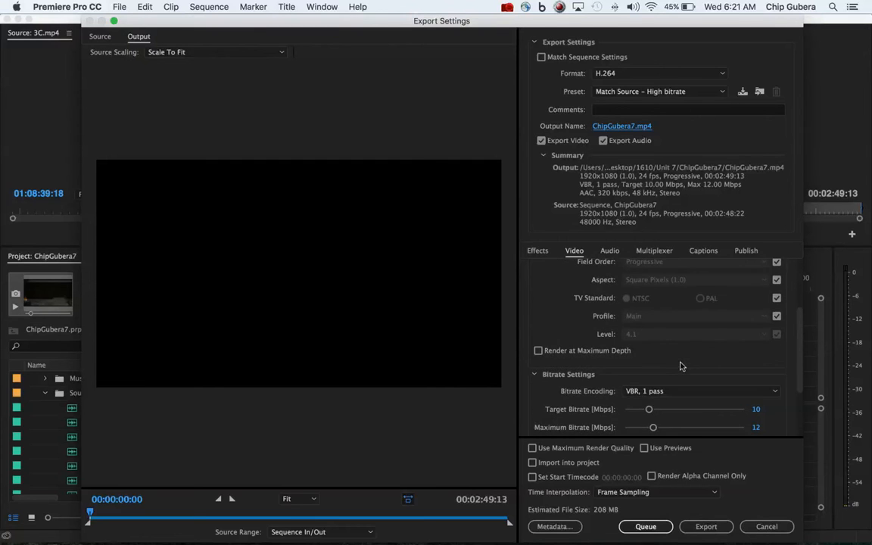
scroll(680, 367, up, 2)
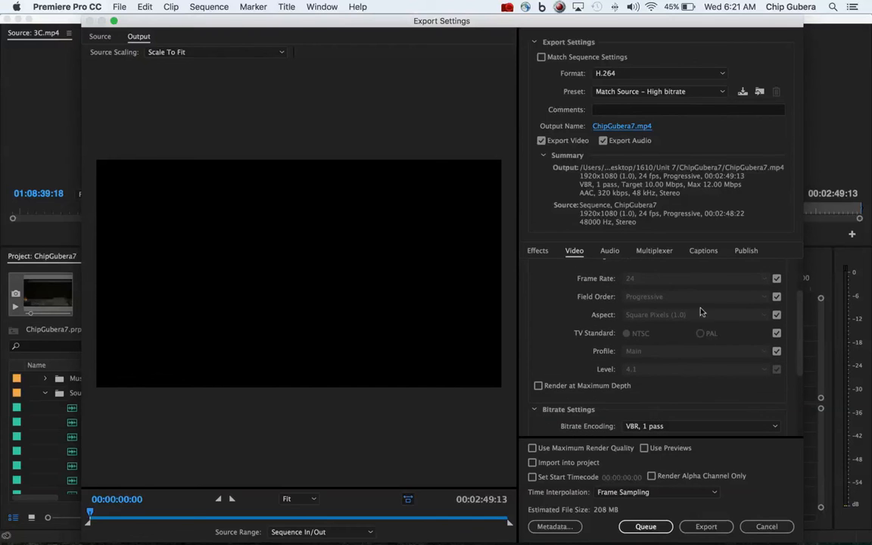
scroll(682, 299, up, 4)
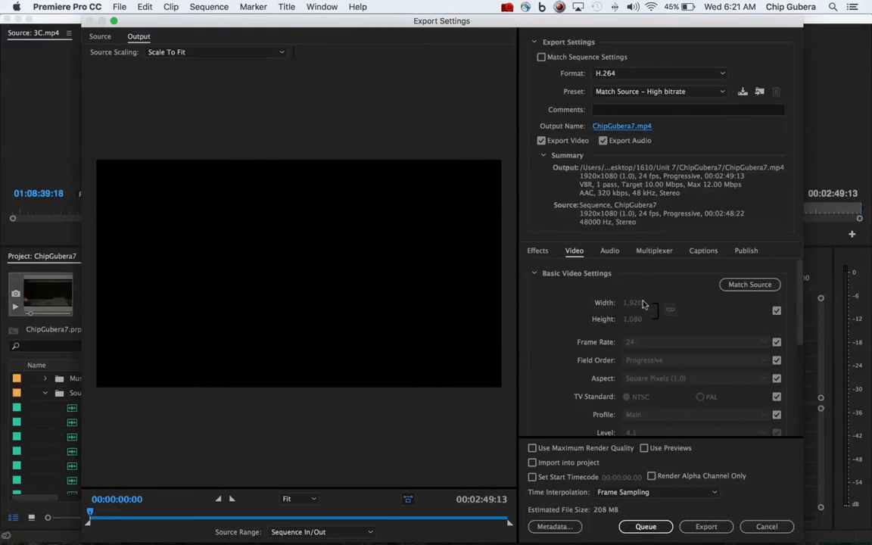
scroll(626, 377, down, 10)
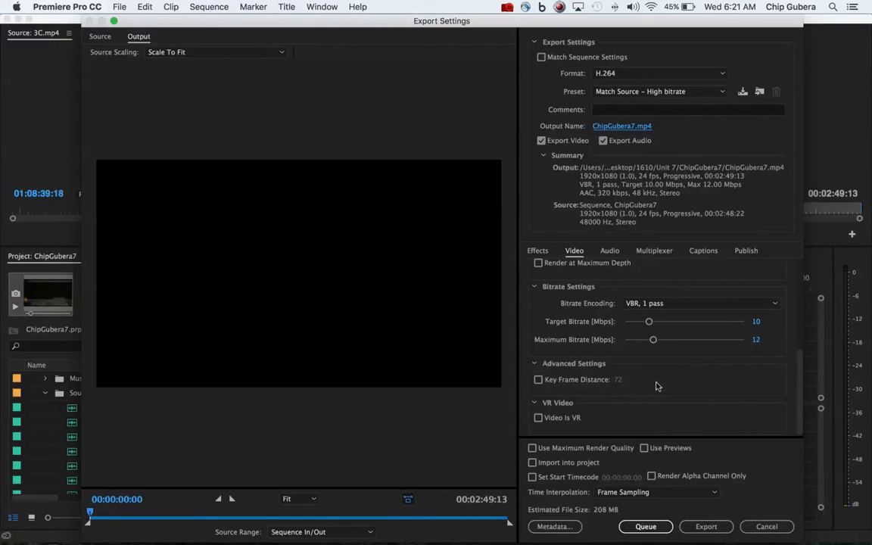
Step: Try the Use Maximum Render Quality option and switch it back off
click(532, 448)
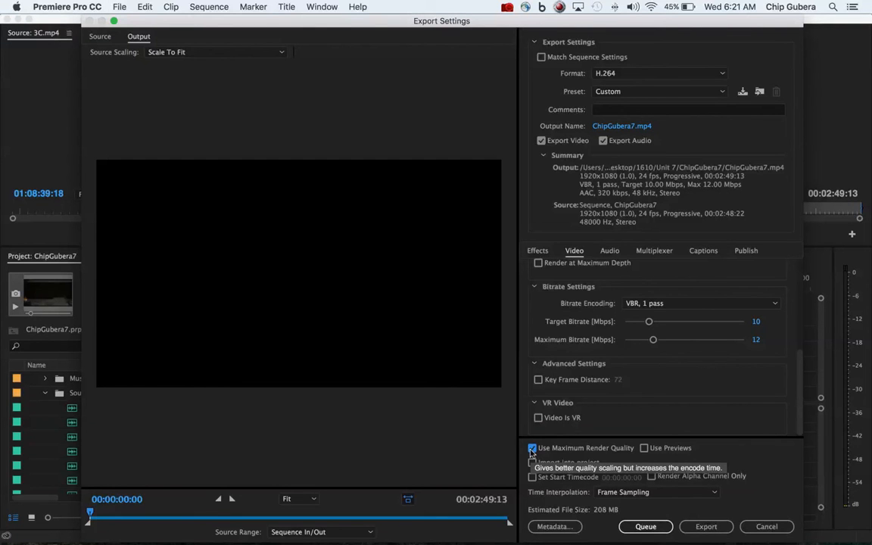
click(532, 448)
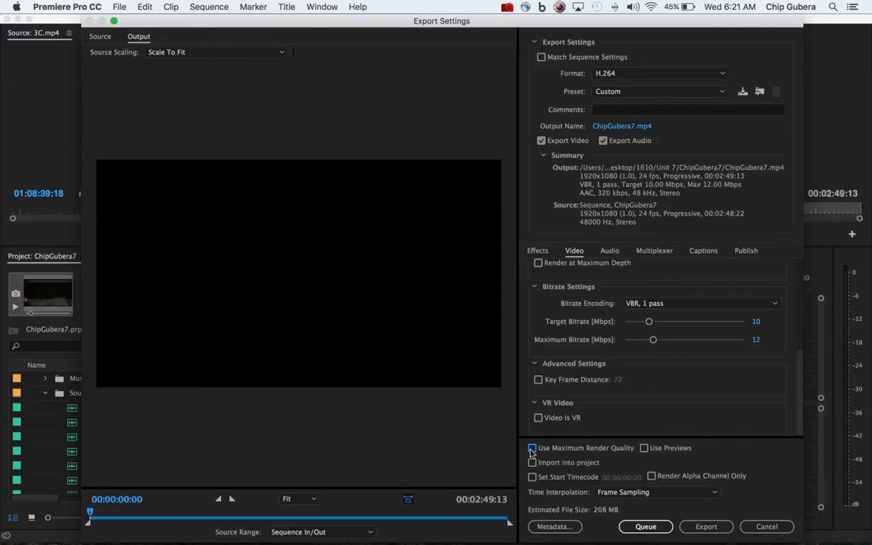
scroll(667, 383, up, 10)
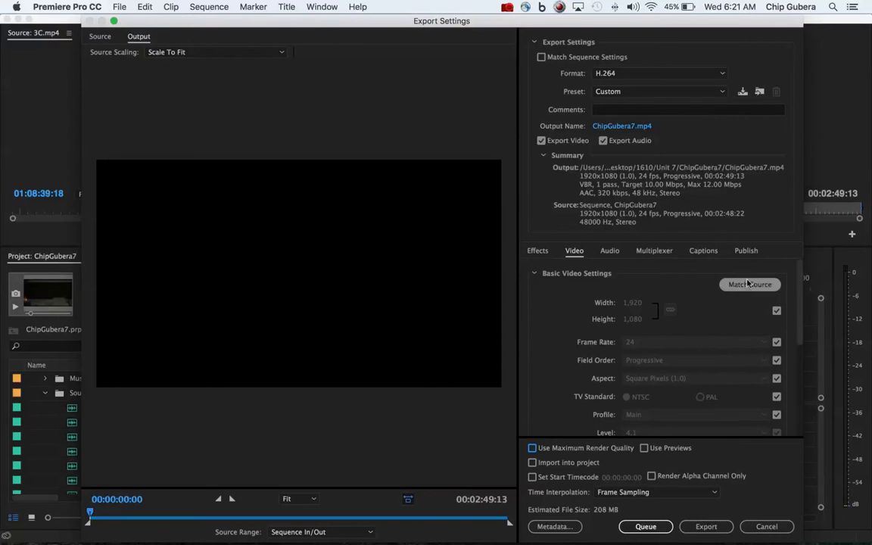
scroll(664, 321, down, 10)
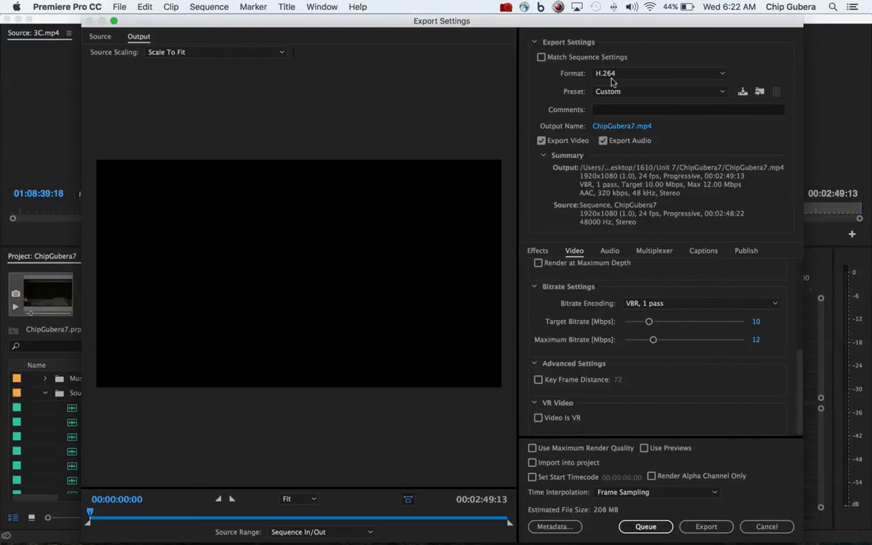
Step: Reset the preset to Match Source - High bitrate and export the movie
click(722, 92)
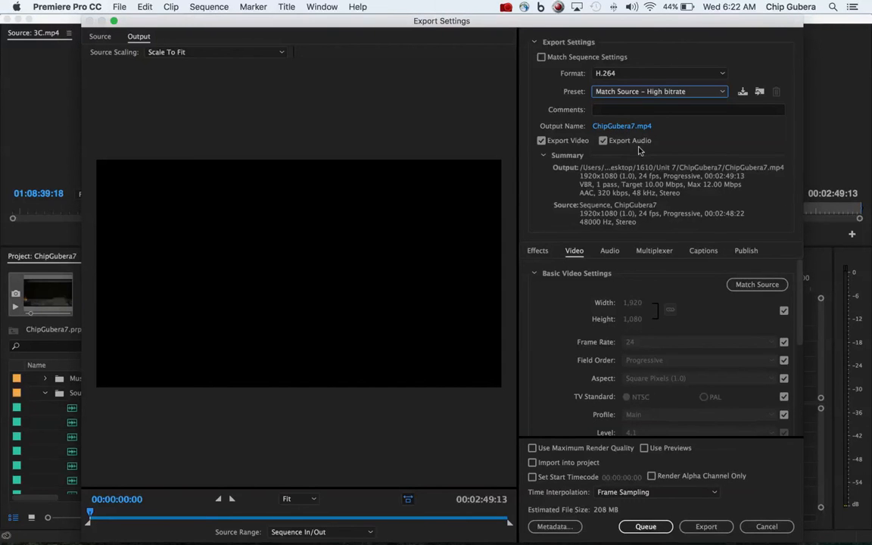
click(711, 532)
click(707, 527)
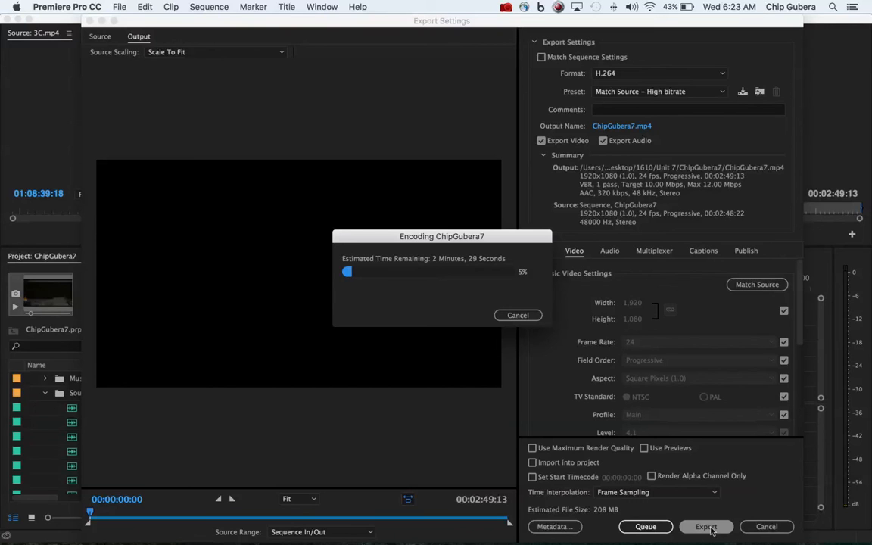
click(508, 7)
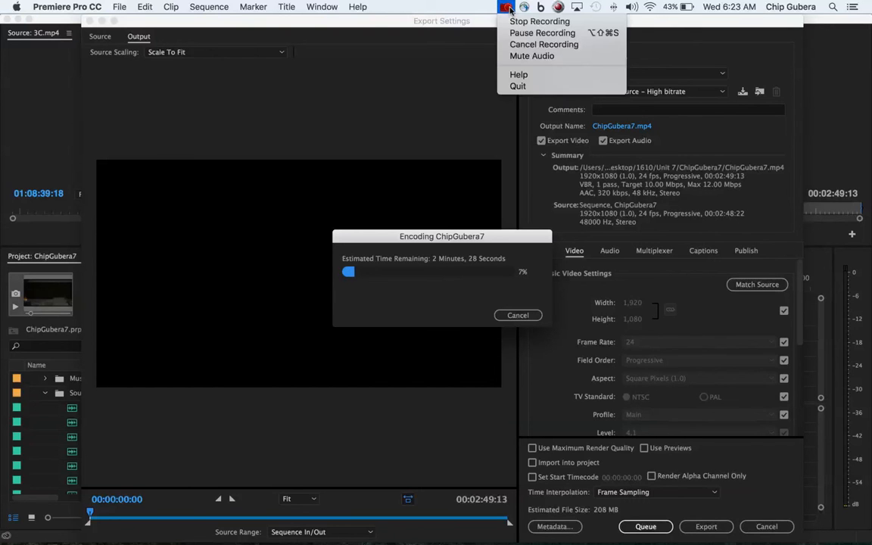